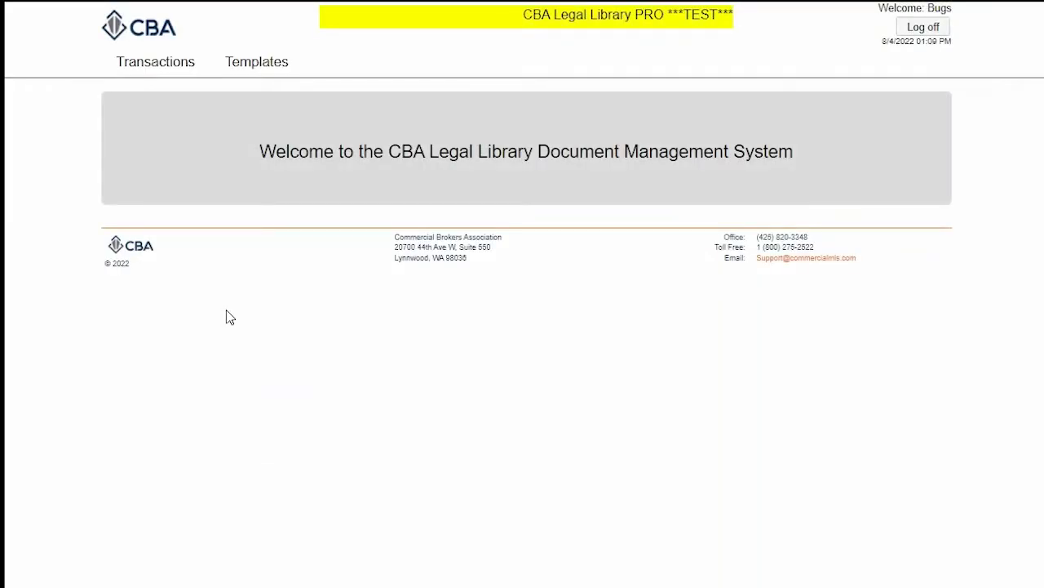
# Open the Clauses list from Templates and start a new clause.
pyautogui.click(251, 73)
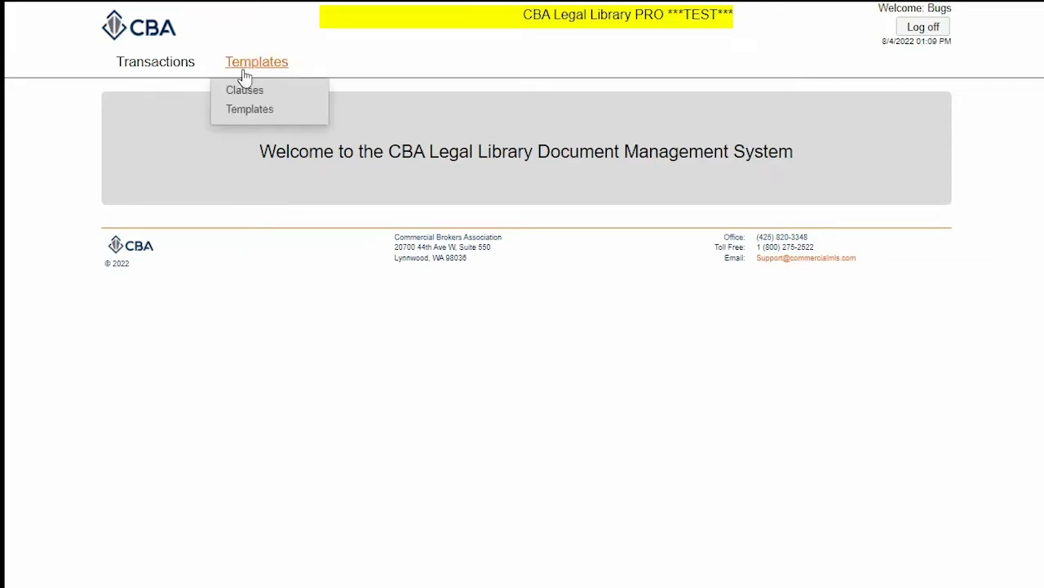
pyautogui.click(245, 93)
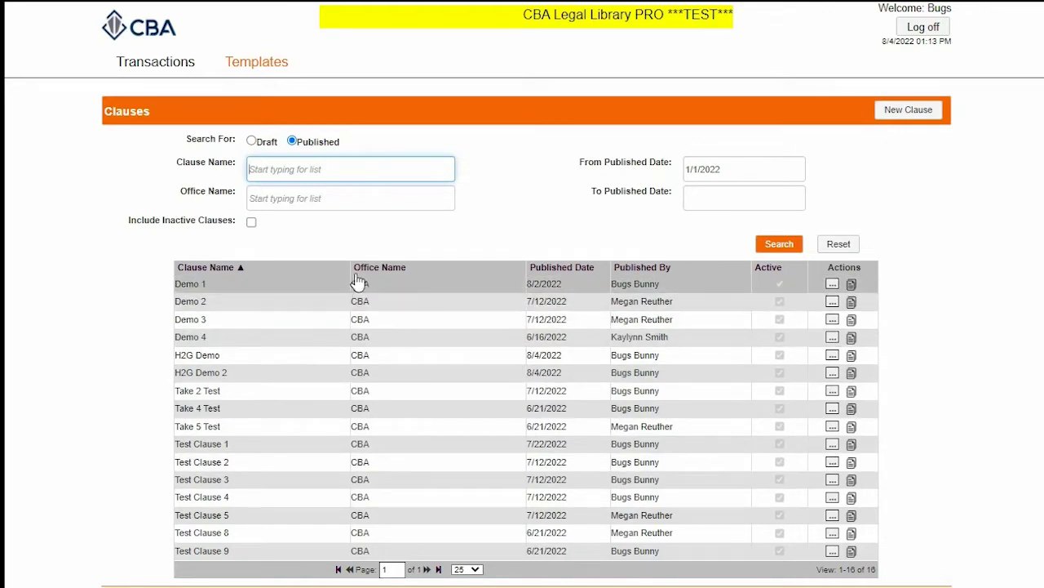
pyautogui.click(906, 111)
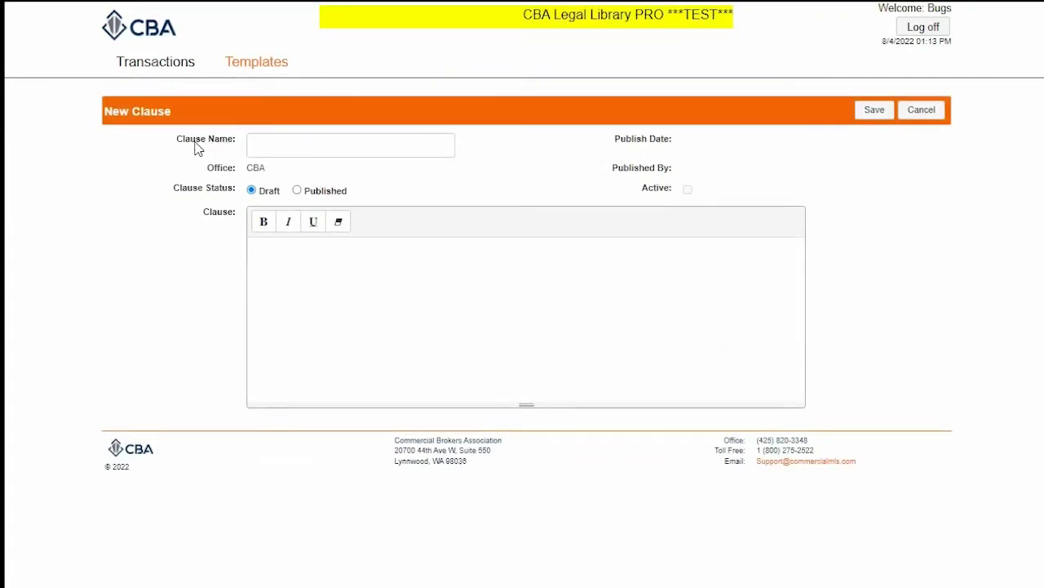
# Create clause 'Demo' with the pasted Lorem ipsum paragraph, set it to Published, and save.
pyautogui.click(278, 145)
pyautogui.write('Demo')
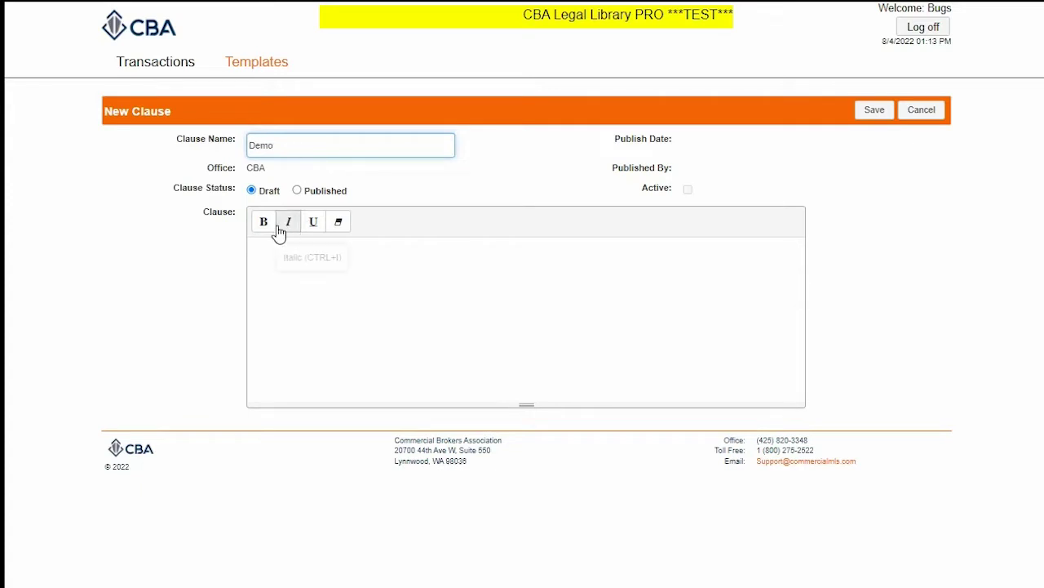
pyautogui.click(292, 260)
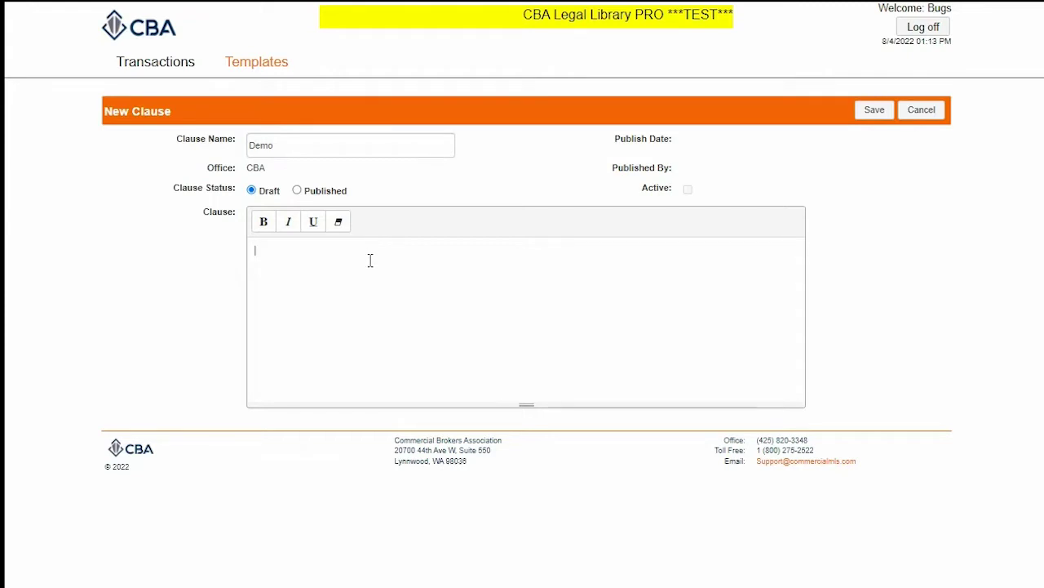
pyautogui.write('Lorem ipsum dolor sit amet, consectetur adipiscing elit, sed do eiusmod tempor incididunt ut labore et dolore magna aliqua. Ut enim ad minim veniam, quis nostrud exercitation ullamco laboris nisi ut aliquip ex ea commodo consequat. Duis aute irure dolor in reprehenderit in voluptate velit esse cillum dolore eu fugiat nulla pariatur. Excepteur sint occaecat cupidatat non proident, sunt in culpa qui officia deserunt mollit anim id est laborum.')
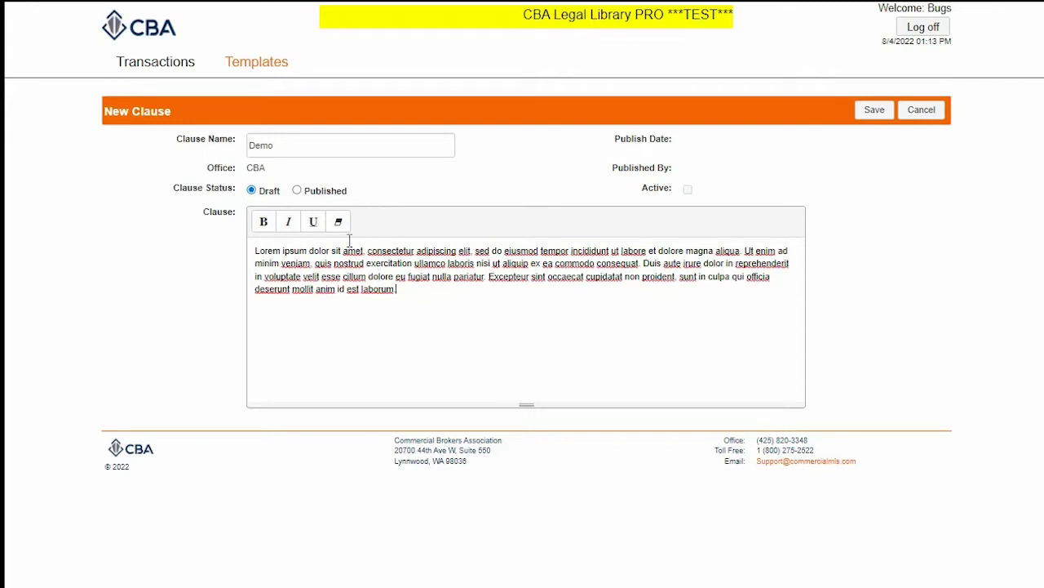
pyautogui.click(297, 191)
pyautogui.click(871, 112)
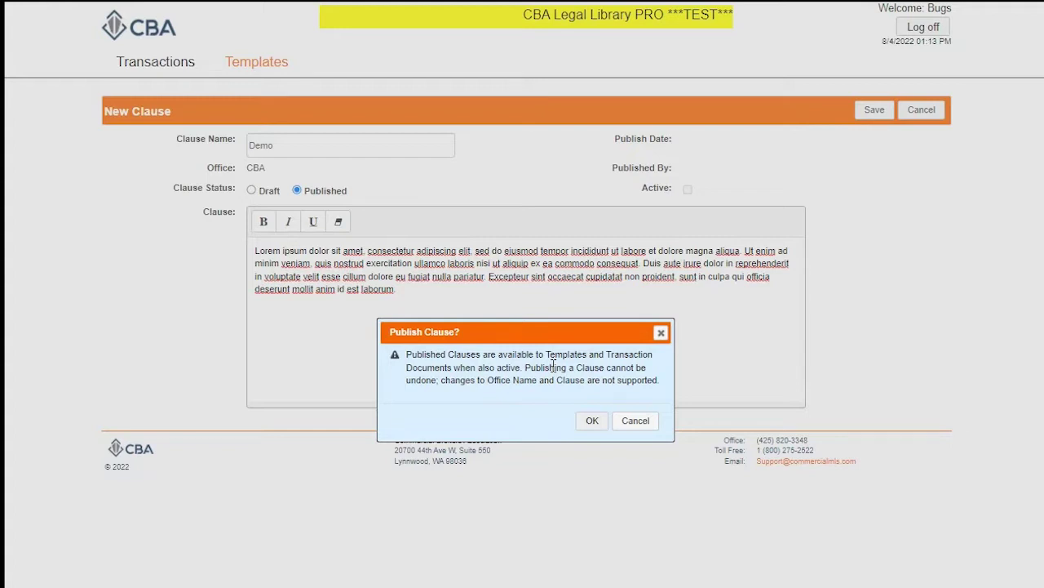
pyautogui.click(584, 422)
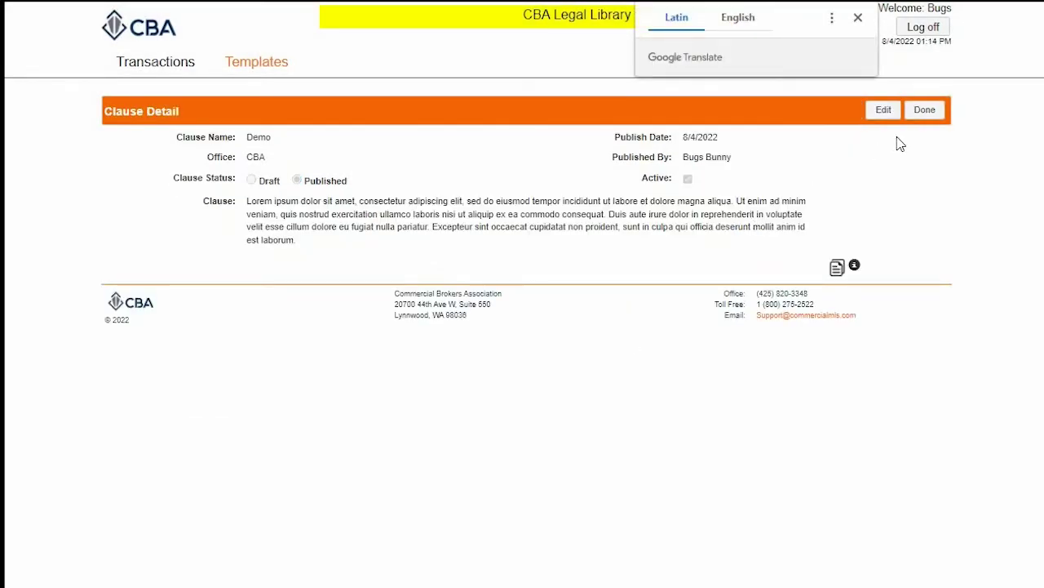
# Open the Addendum/Amendment to PSA document of transaction 000000168 for modification.
pyautogui.click(932, 112)
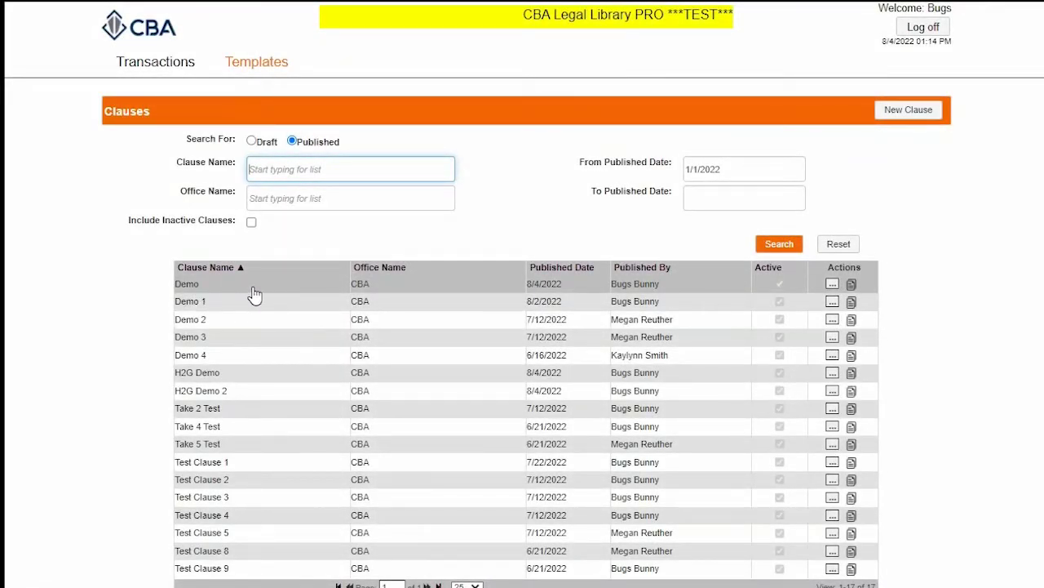
pyautogui.click(170, 69)
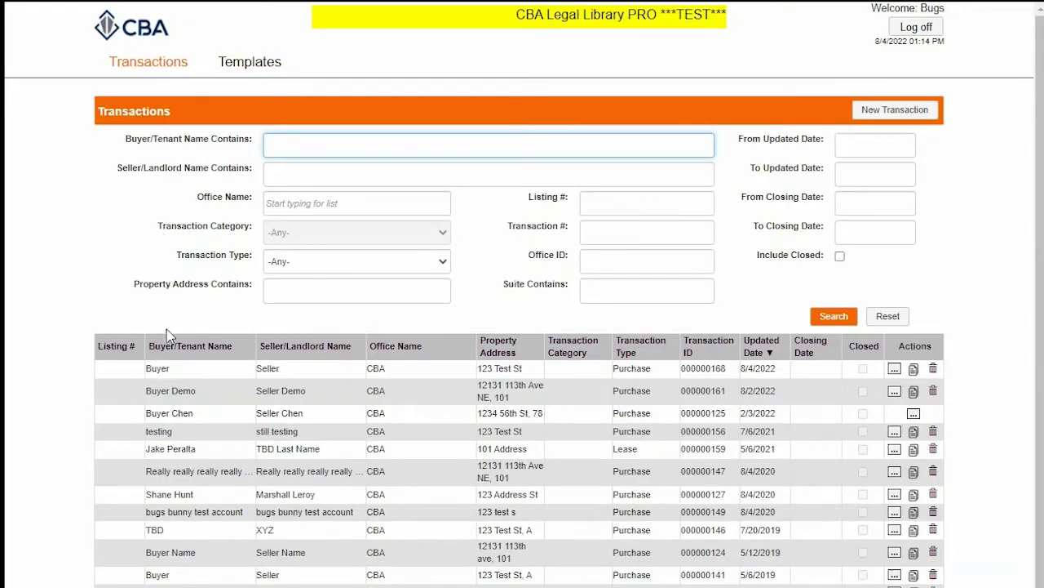
pyautogui.click(182, 375)
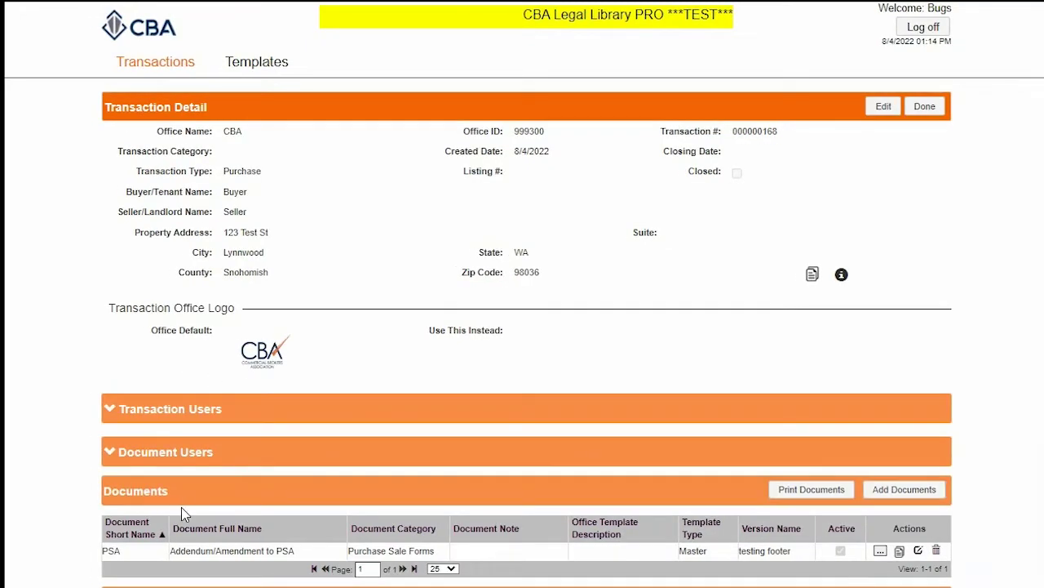
pyautogui.click(184, 555)
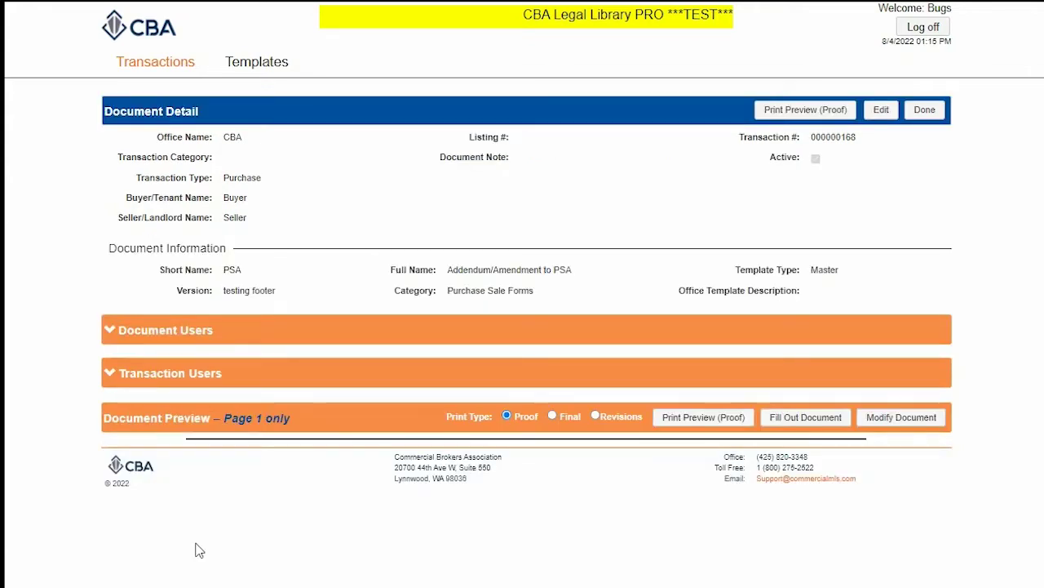
pyautogui.click(892, 421)
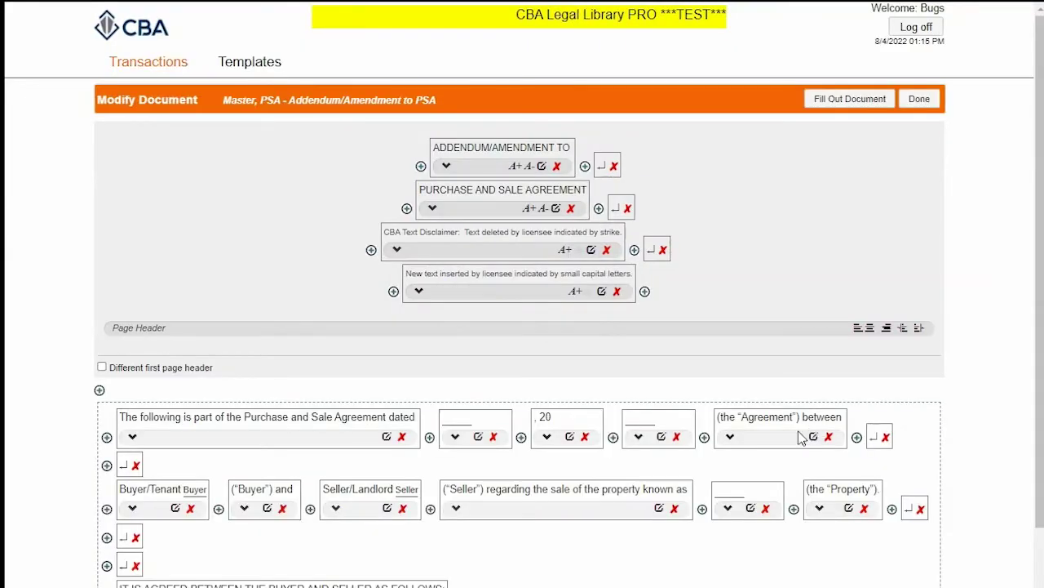
# Insert two Line Break components after the blank entry line in the addendum body.
pyautogui.scroll(-2, 622, 563)
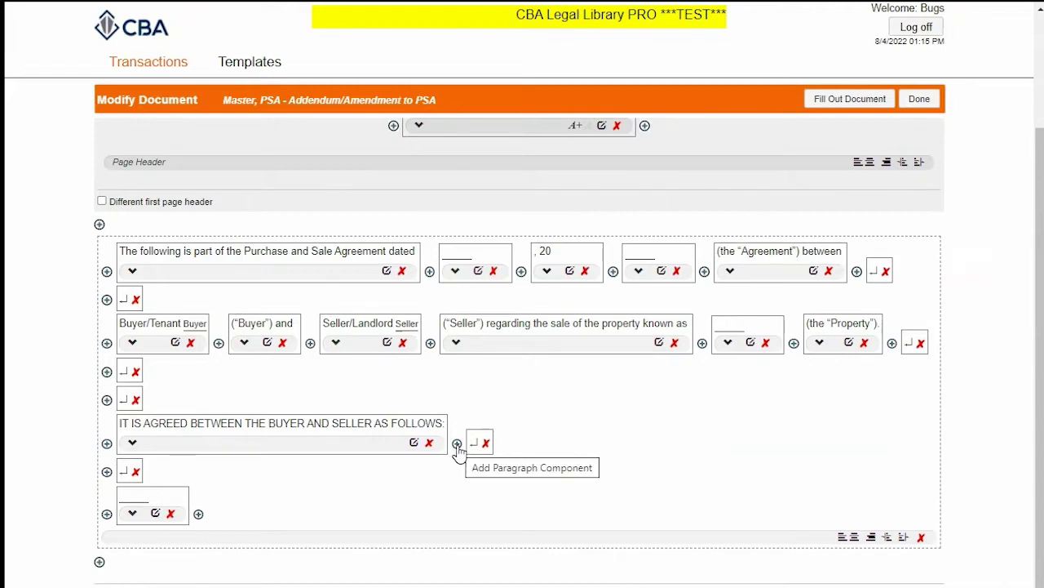
pyautogui.click(198, 514)
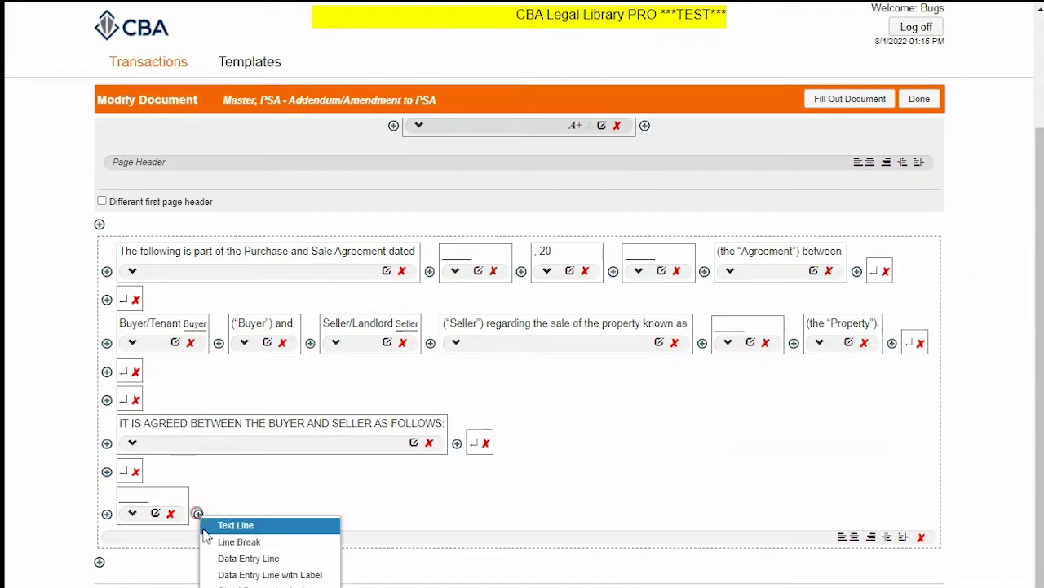
pyautogui.click(208, 541)
pyautogui.click(199, 514)
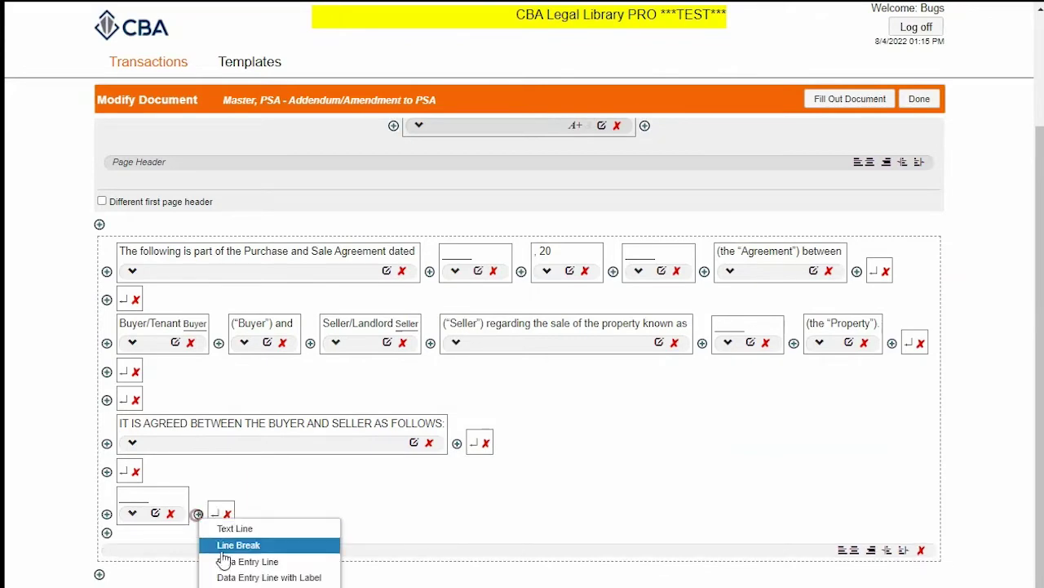
pyautogui.click(235, 544)
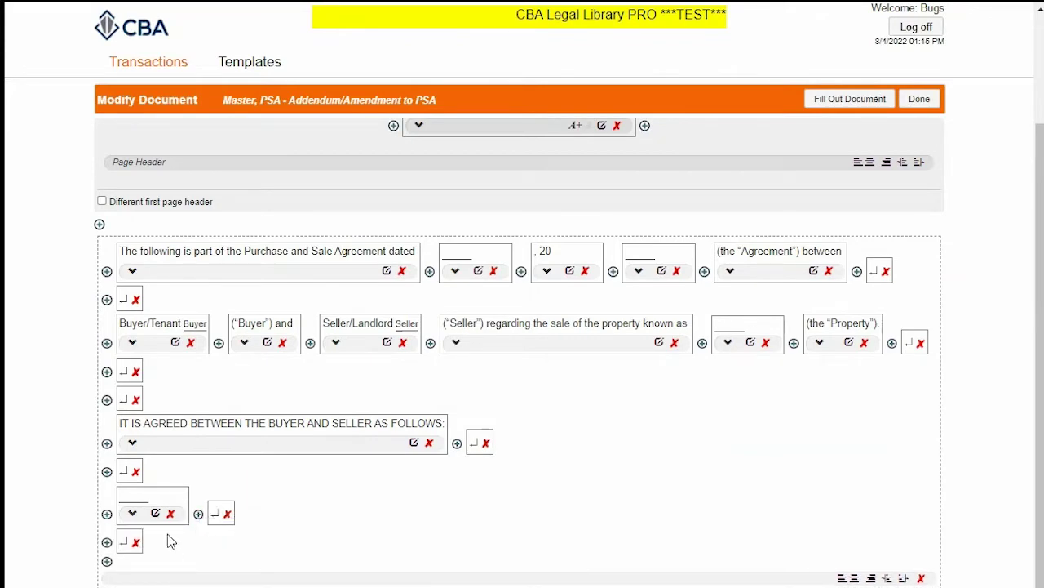
pyautogui.scroll(-1, 230, 528)
pyautogui.scroll(-3, 230, 528)
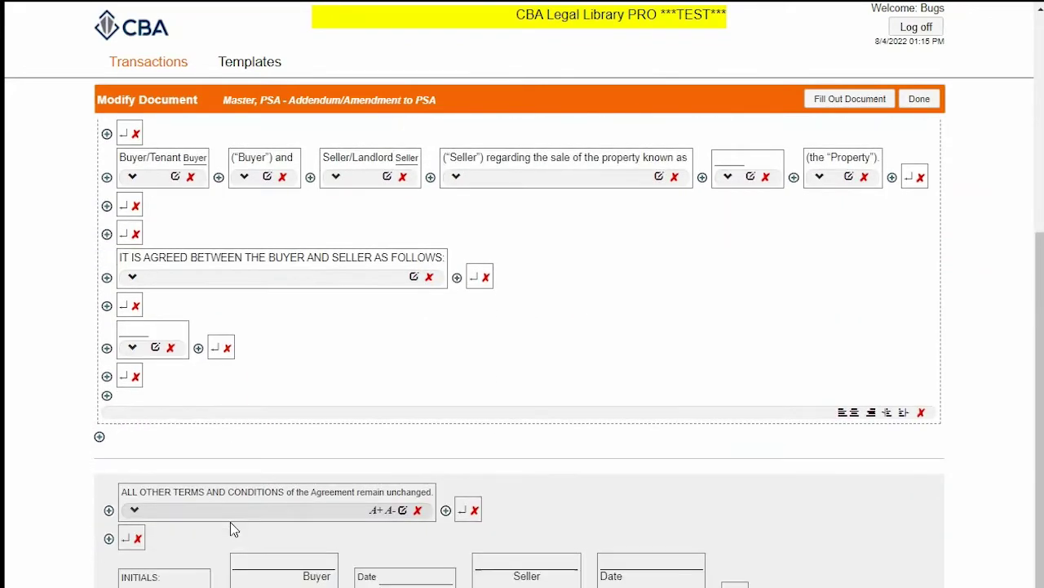
pyautogui.click(107, 397)
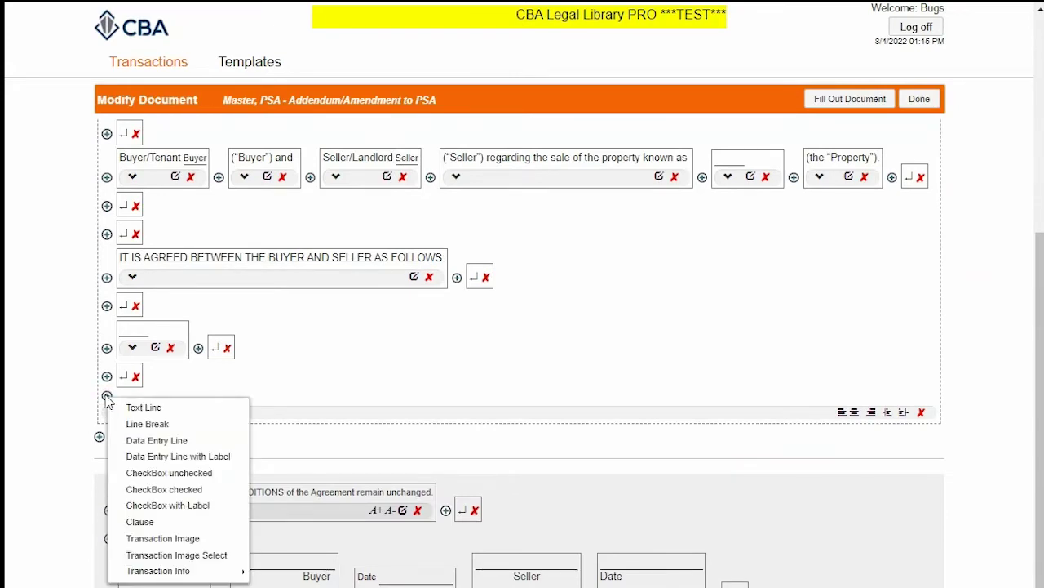
# Insert the published Demo clause into the addendum body.
pyautogui.click(140, 523)
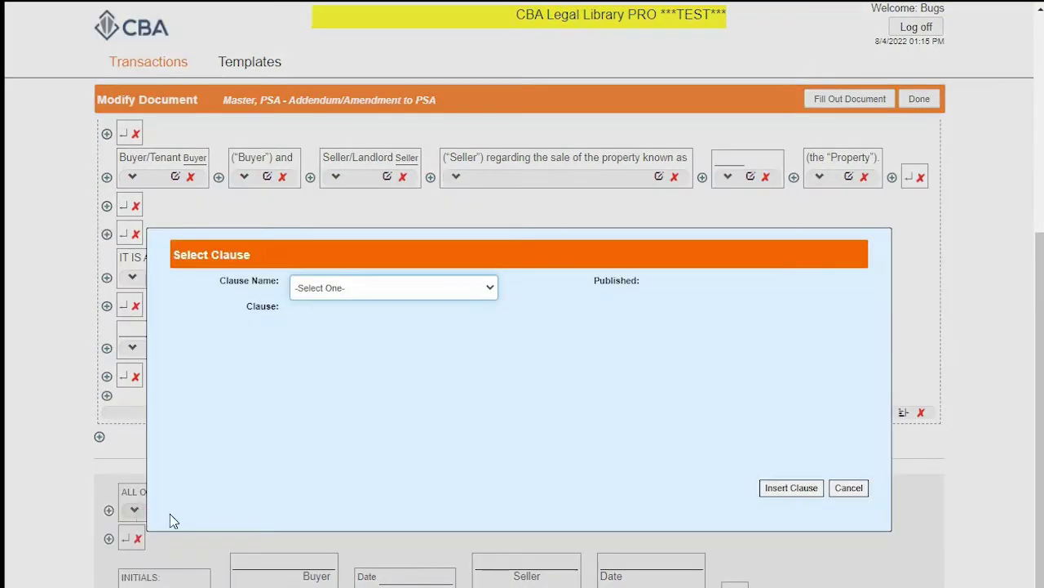
pyautogui.click(350, 285)
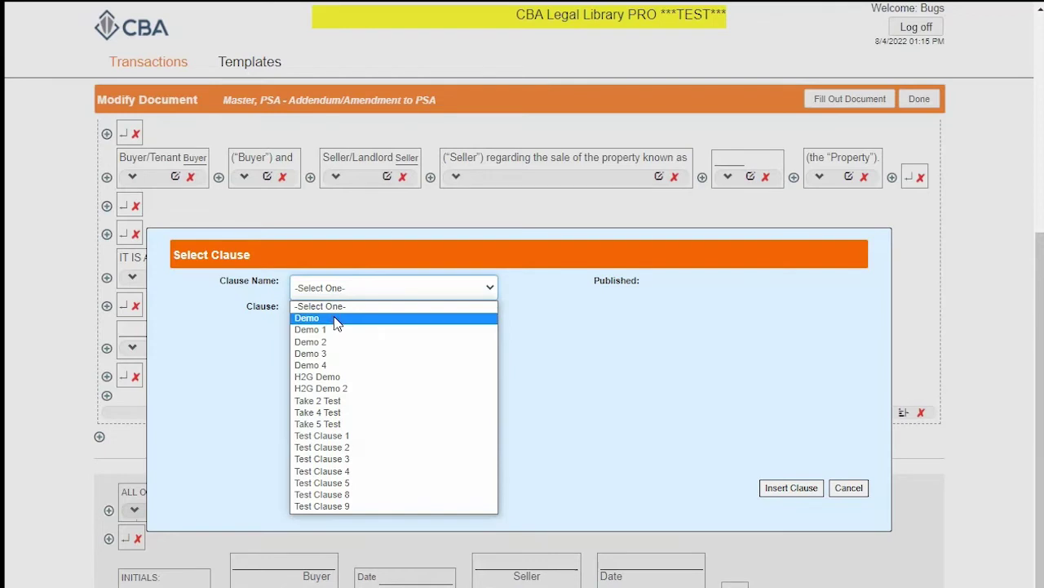
pyautogui.click(334, 318)
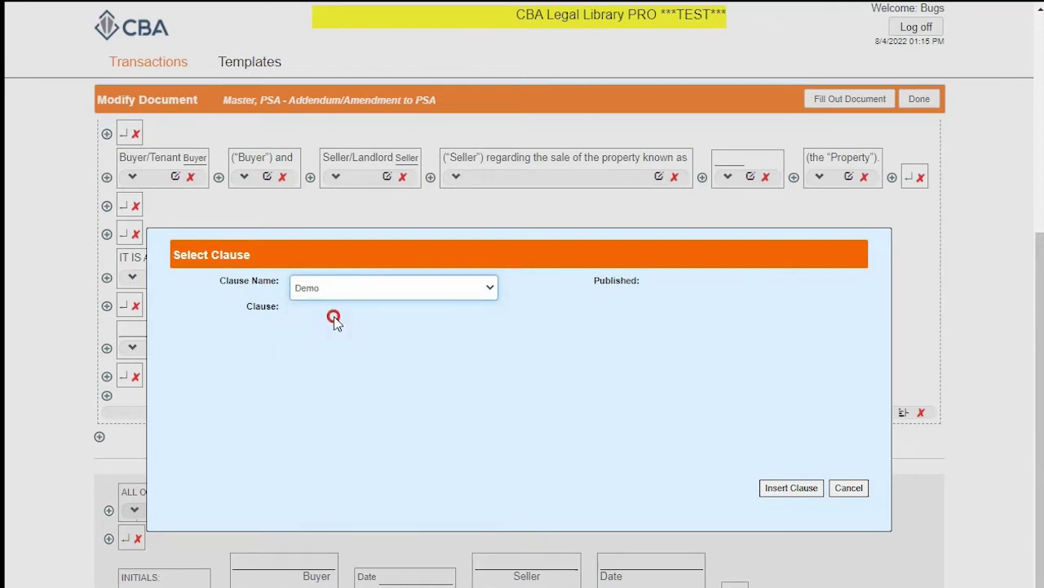
pyautogui.click(789, 489)
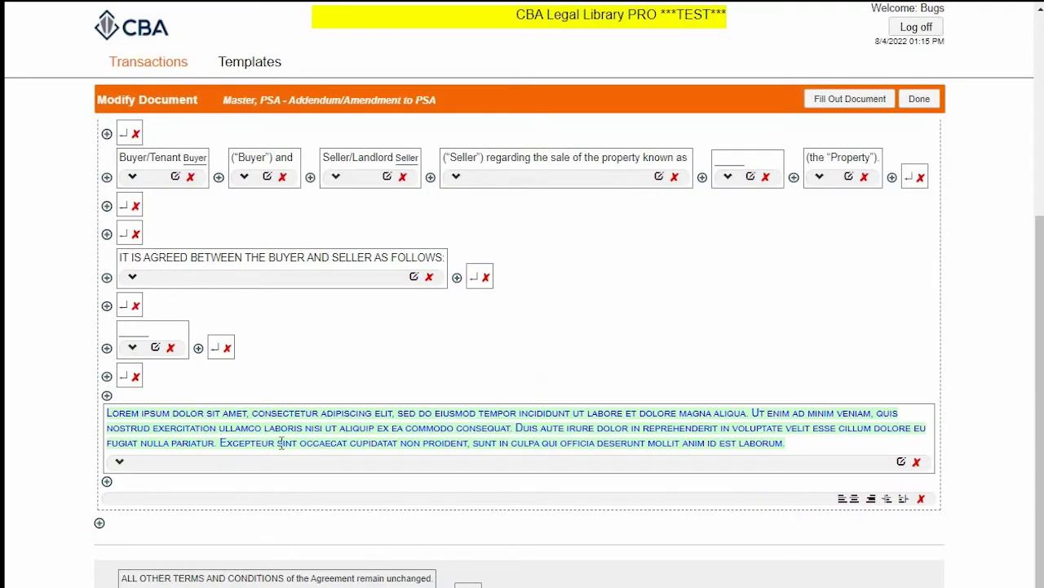
# Try editing the Demo clause line, delete and restore it, then finish modifying the document.
pyautogui.click(901, 462)
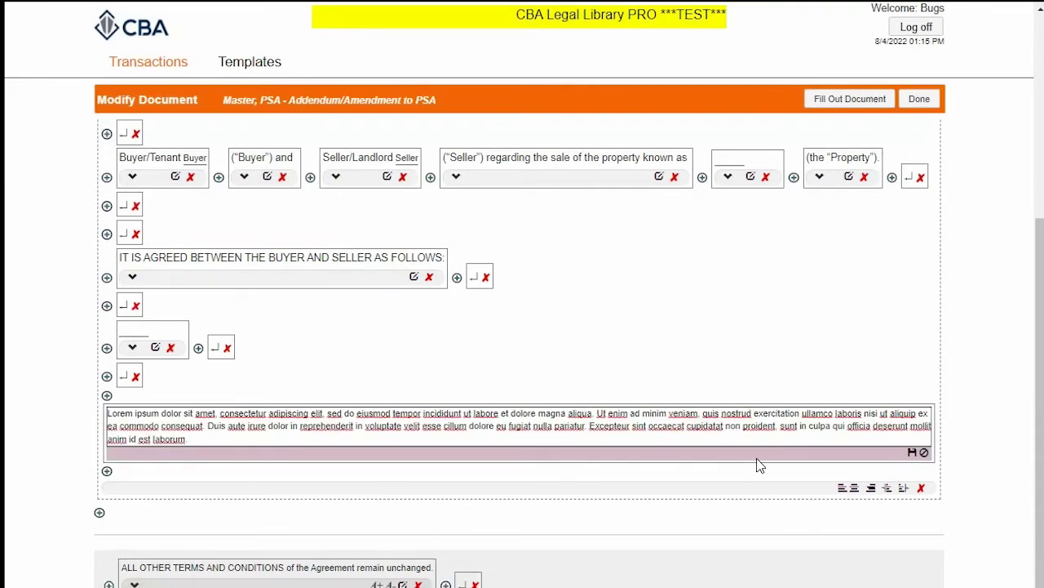
pyautogui.click(924, 451)
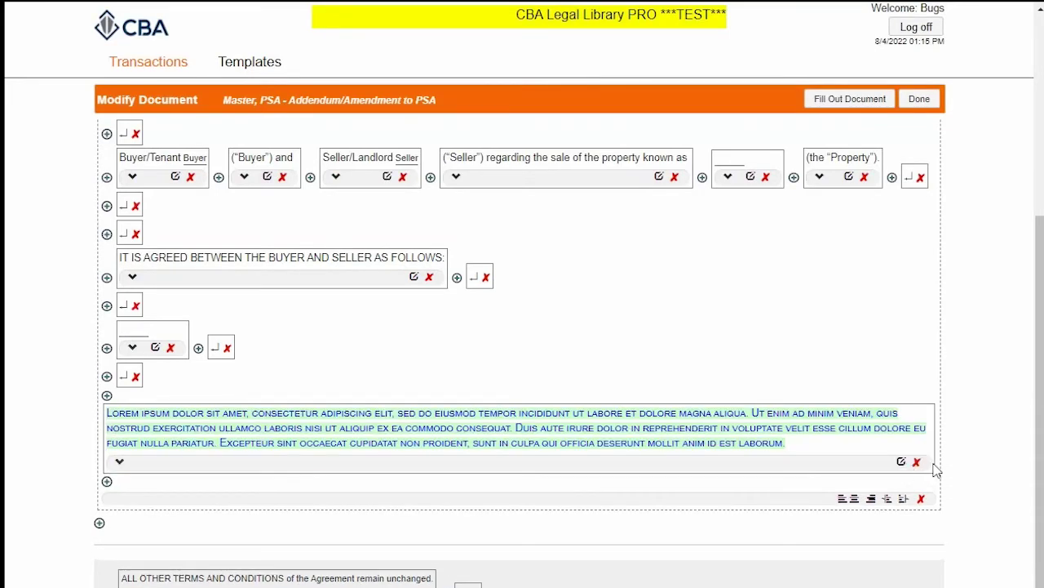
pyautogui.click(917, 463)
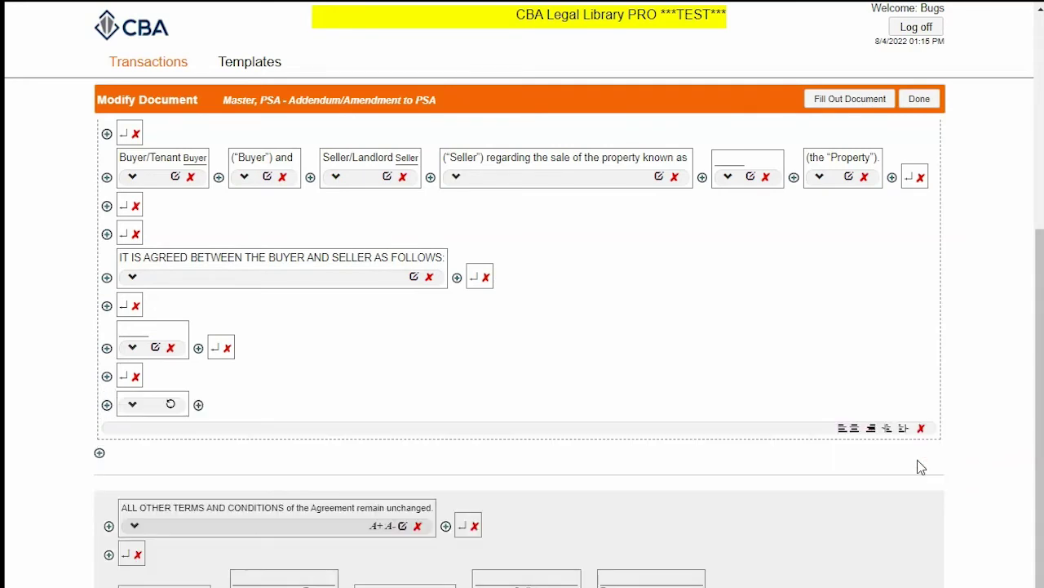
pyautogui.click(170, 404)
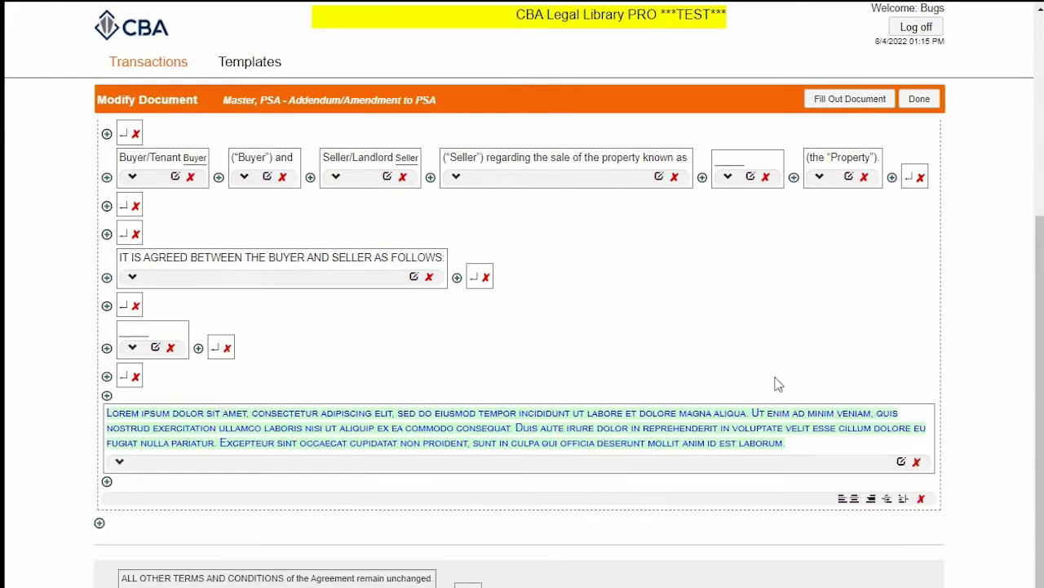
pyautogui.click(918, 98)
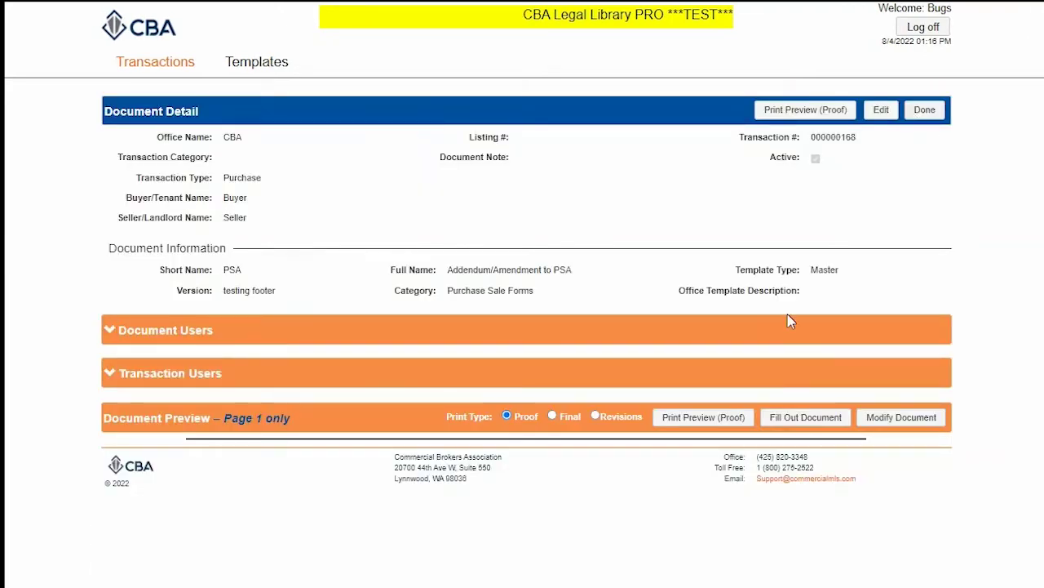
# Switch the addendum preview to the Final print type.
pyautogui.scroll(-3, 596, 329)
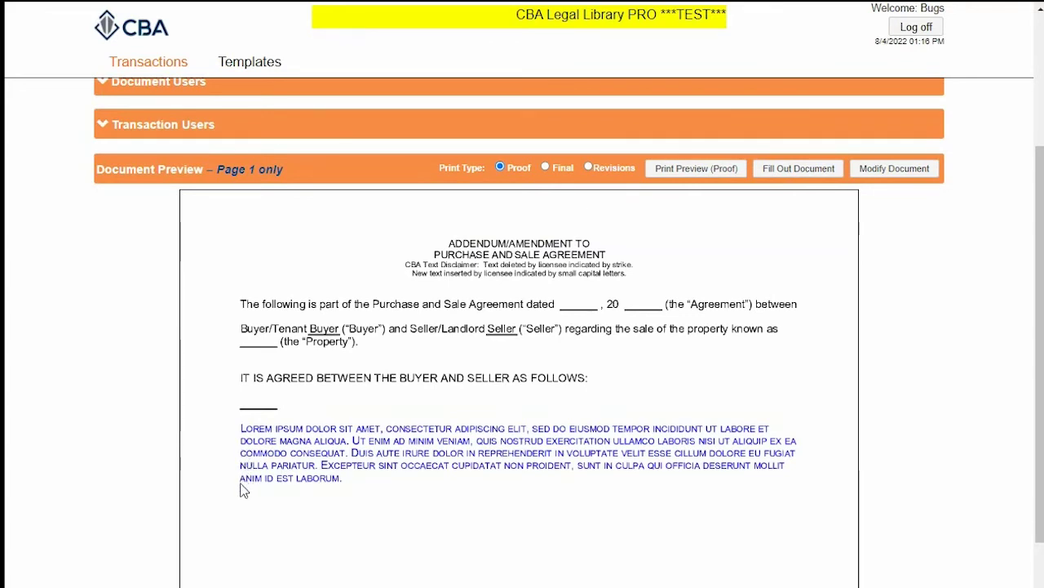
pyautogui.click(544, 165)
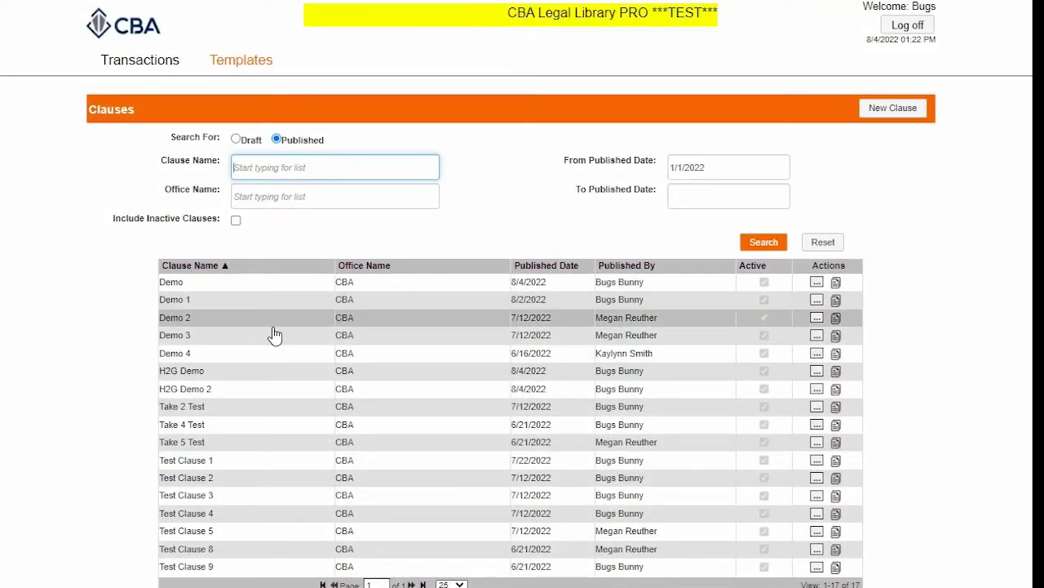
# Open the Demo clause, cancel out of editing it, and start a copy of it.
pyautogui.click(256, 278)
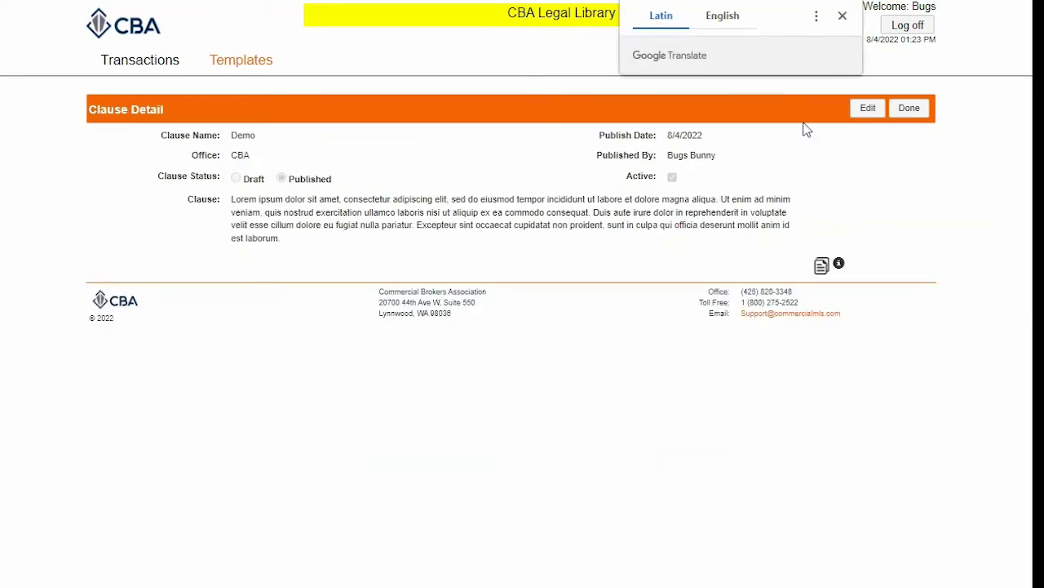
pyautogui.click(868, 112)
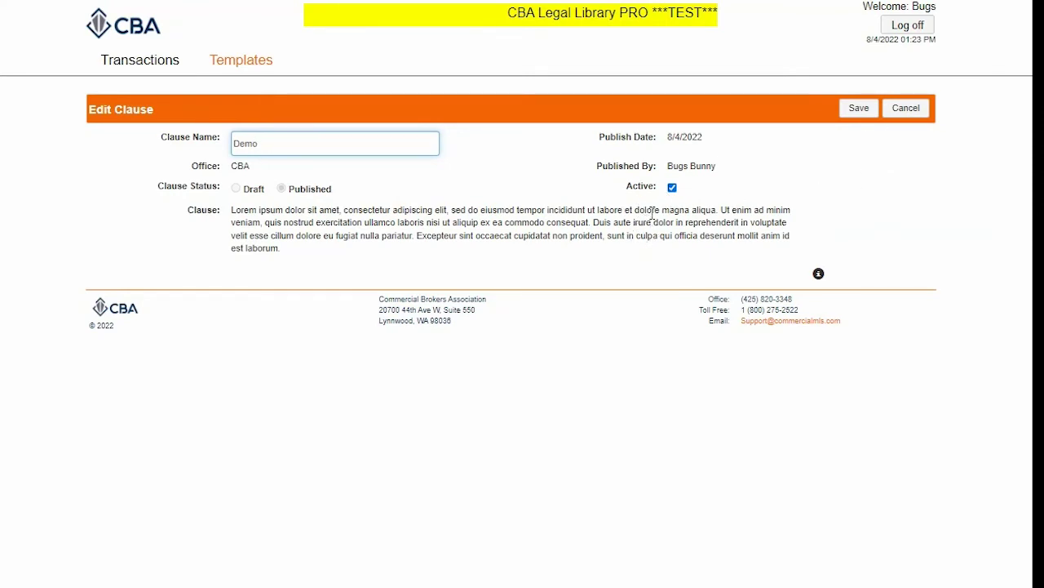
pyautogui.click(908, 113)
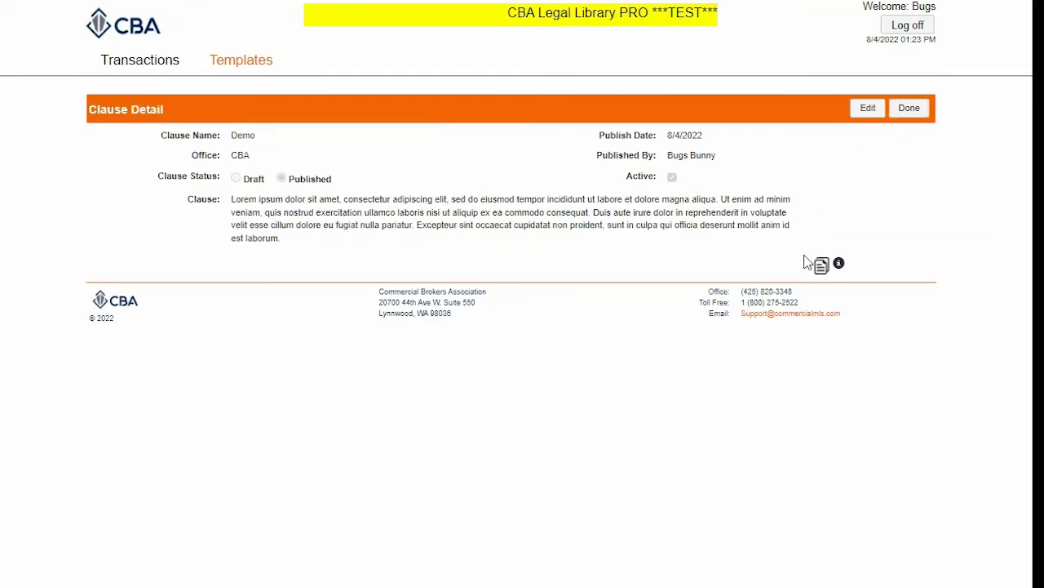
pyautogui.click(822, 270)
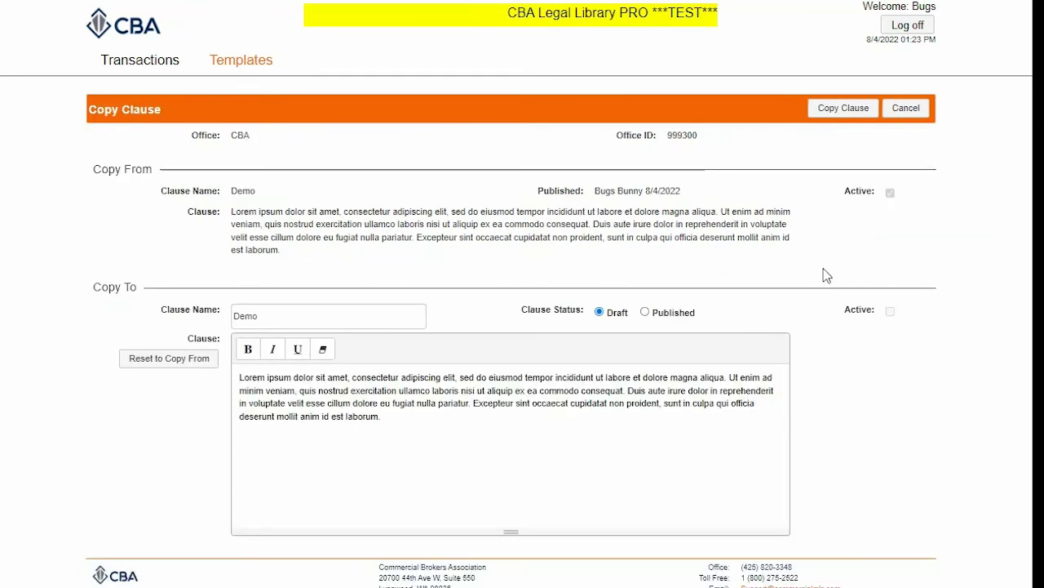
# Append a second Lorem ipsum paragraph to the copy's text and name it Demo 7.
pyautogui.moveTo(391, 425); pyautogui.dragTo(172, 357)
pyautogui.hotkey('ctrl', 'c')
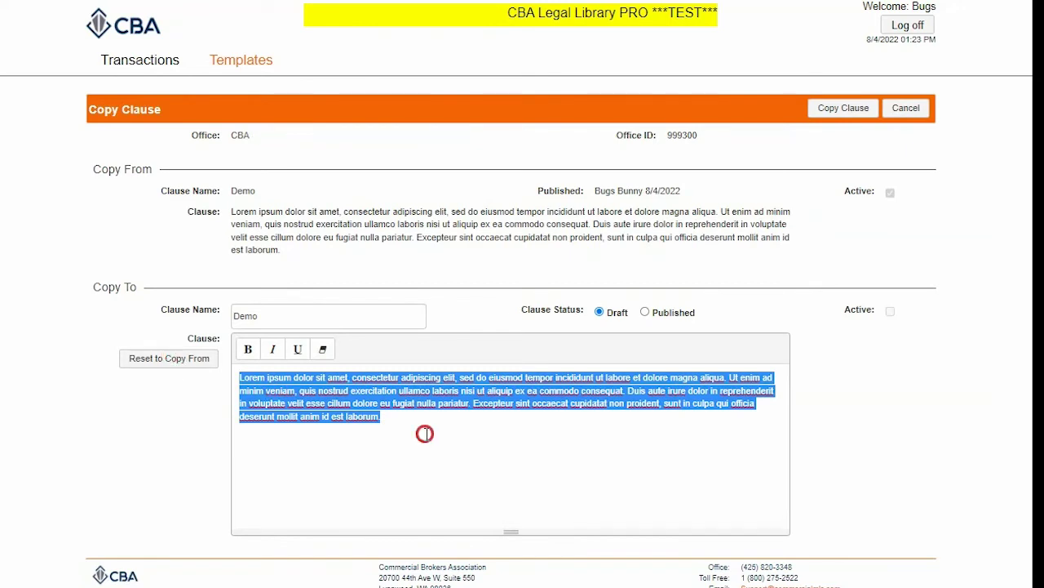
pyautogui.click(429, 428)
pyautogui.hotkey('ctrl', 'v')
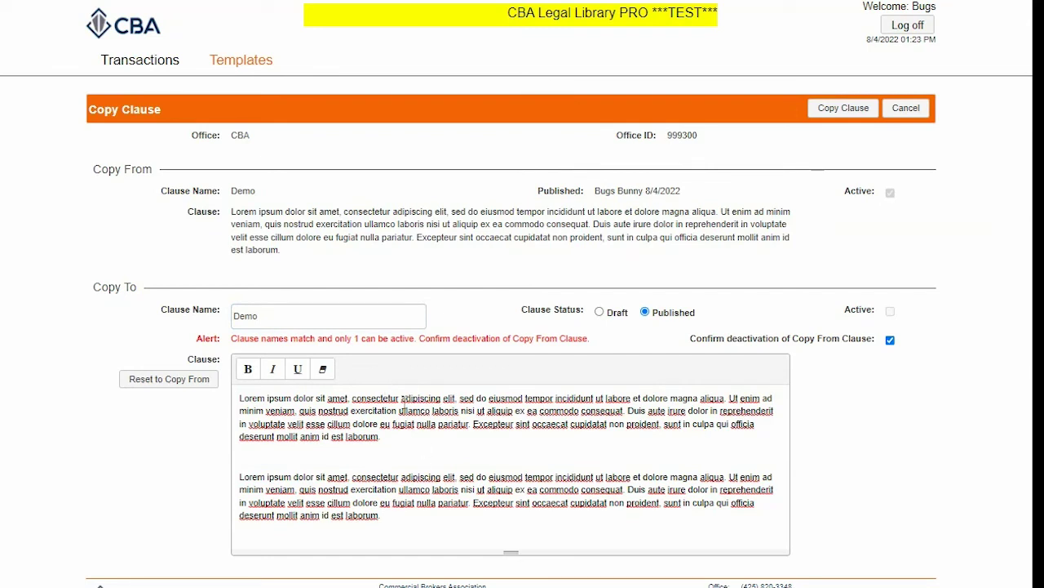
pyautogui.click(281, 312)
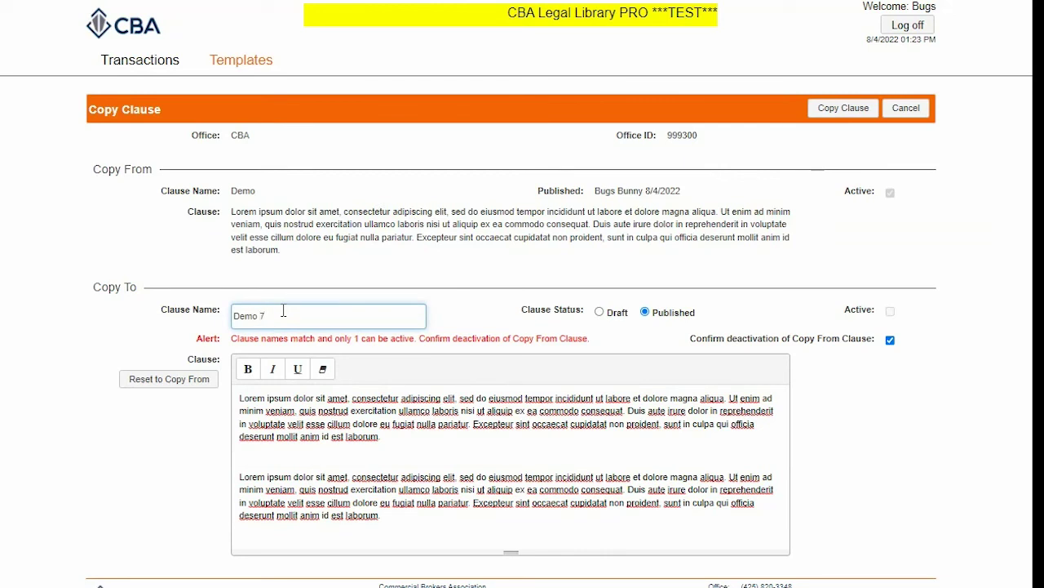
pyautogui.click(776, 274)
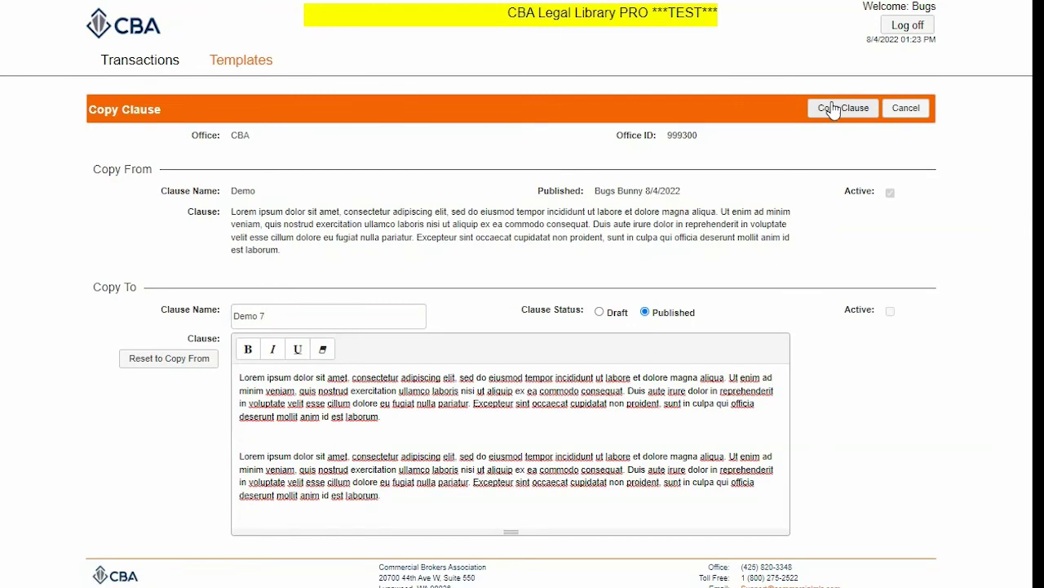
pyautogui.click(292, 312)
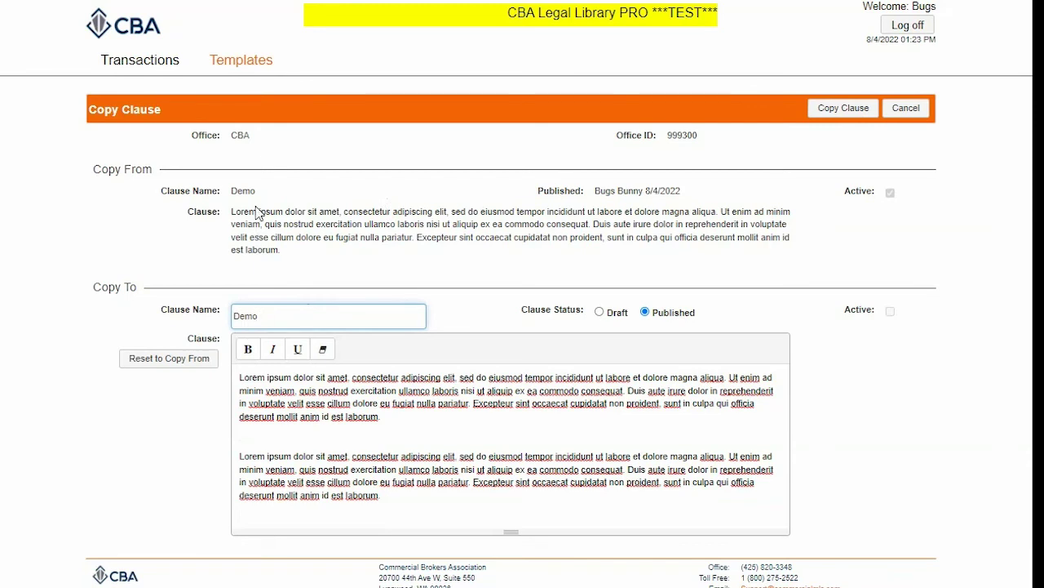
# Rename the copy to Demo, confirm deactivating the original, and publish the copy.
pyautogui.click(492, 309)
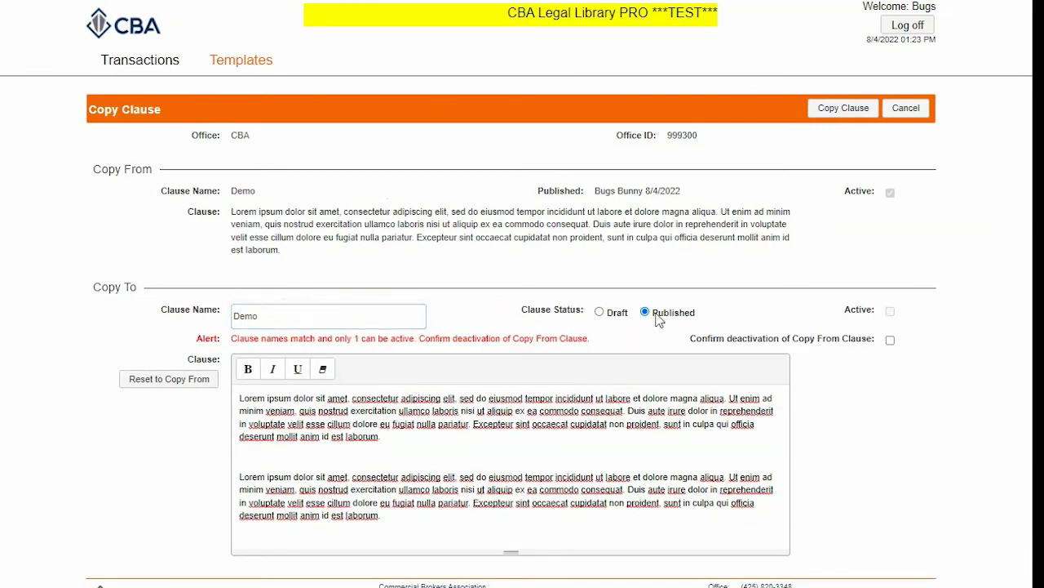
pyautogui.click(890, 339)
pyautogui.click(845, 110)
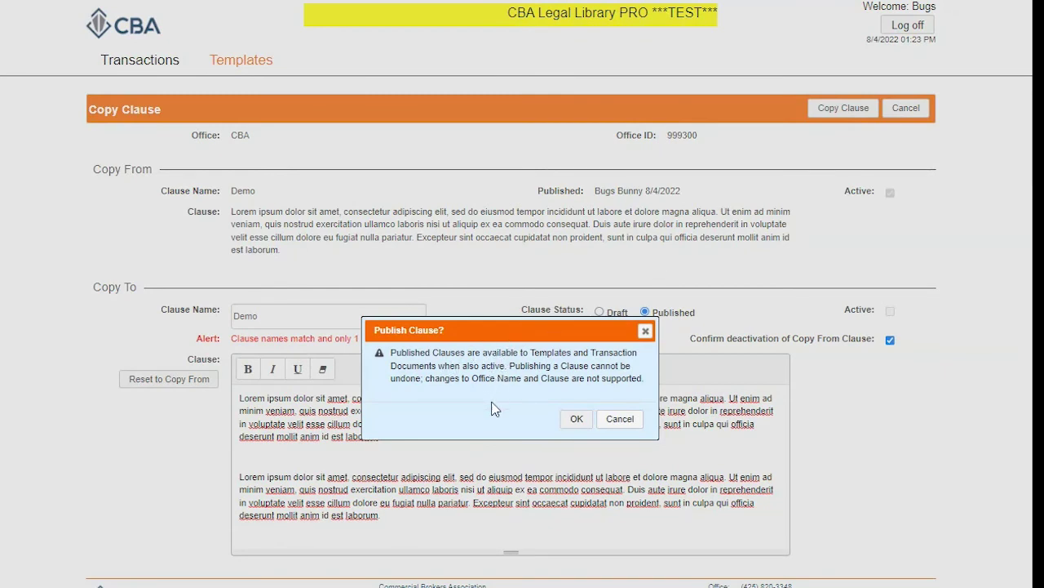
pyautogui.click(575, 419)
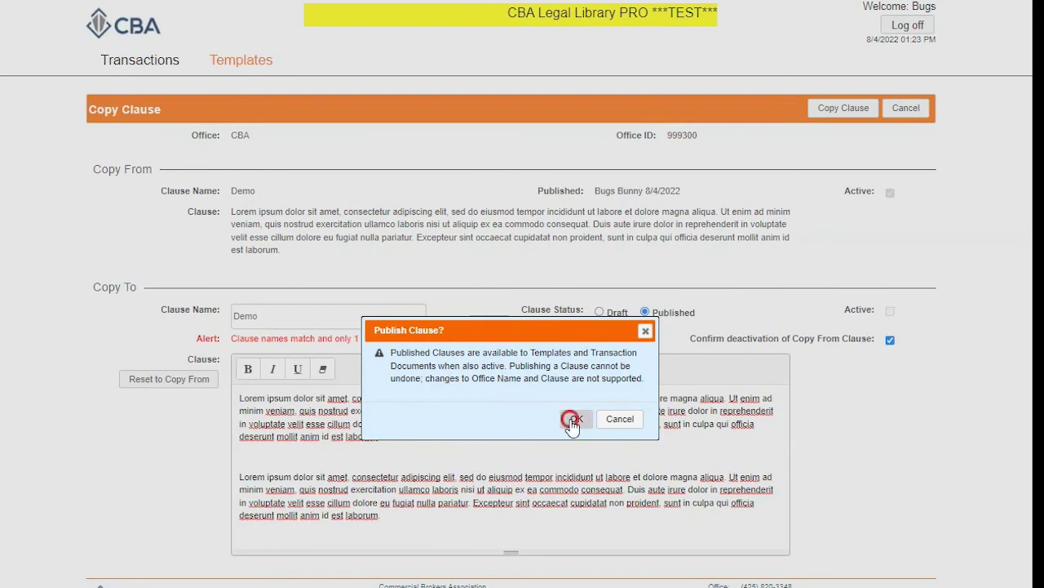